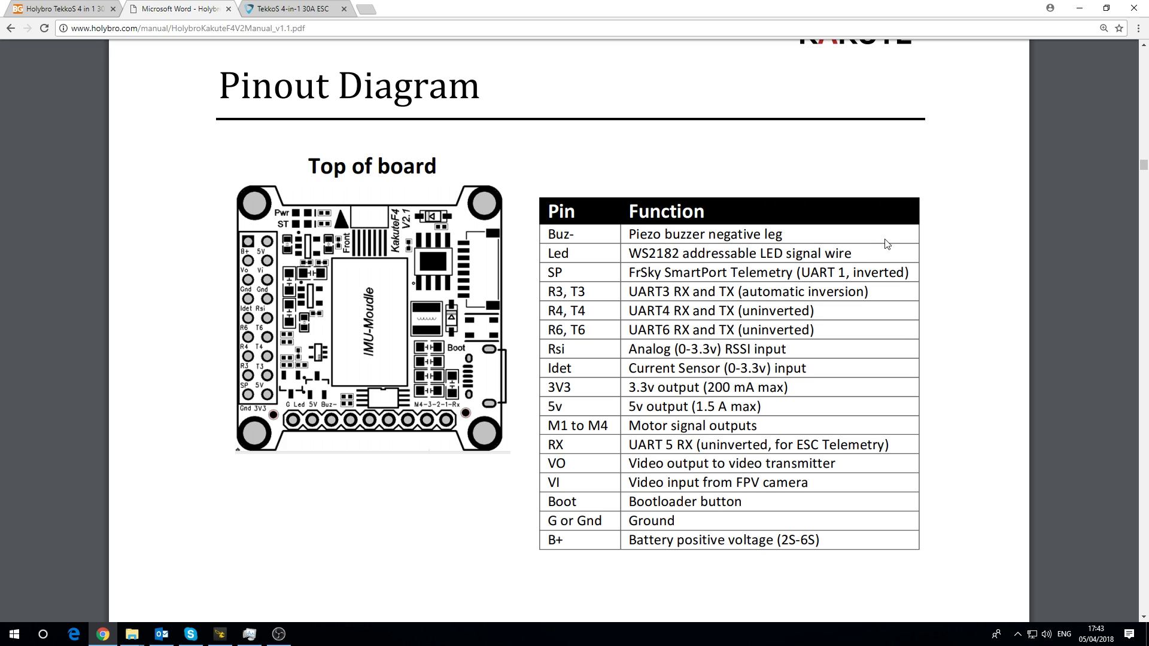
Connect Betaflight to the Kakute F4 V2, review its Ports tab, then view the manual's pinout page.
left_click(219, 633)
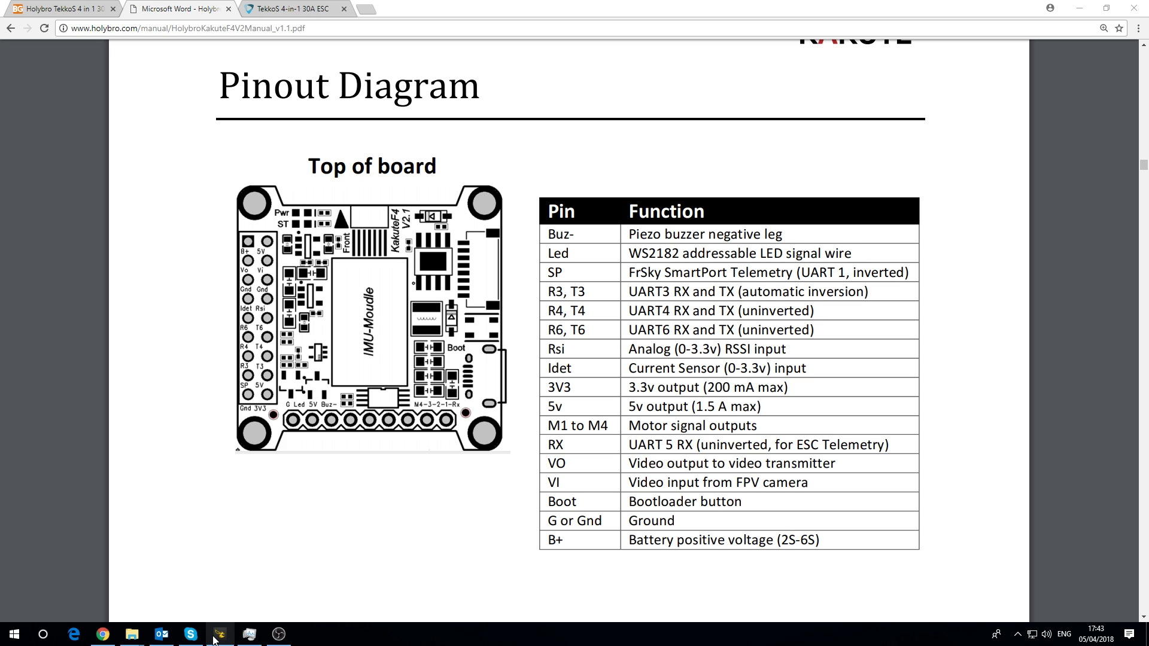
left_click(1095, 34)
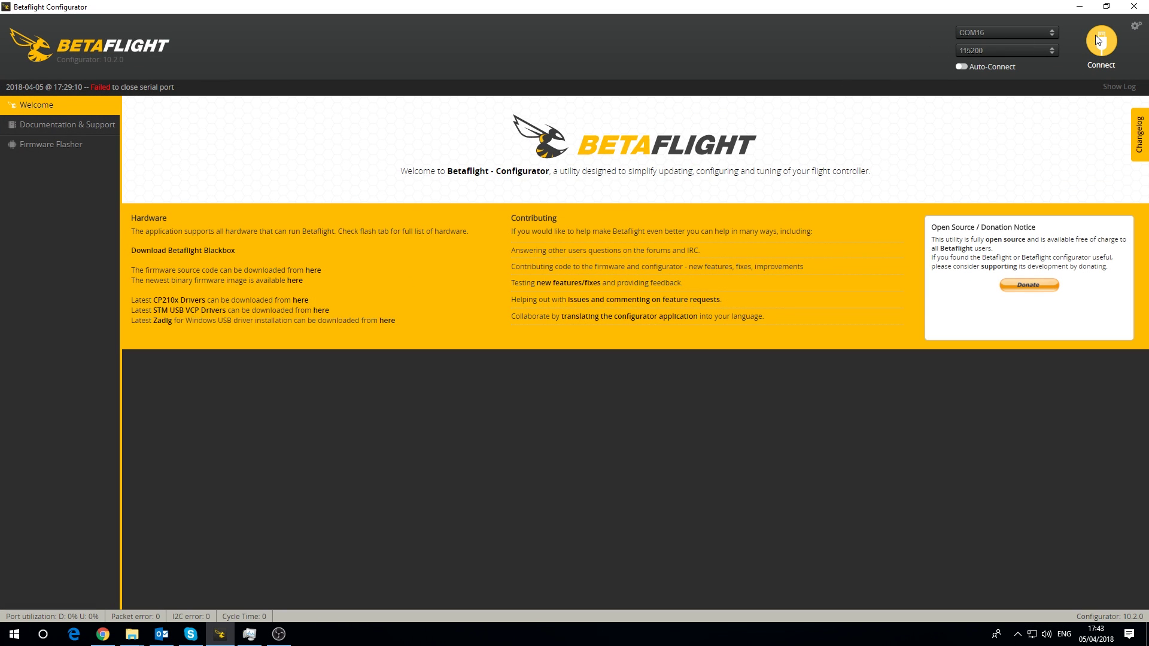
left_click(28, 126)
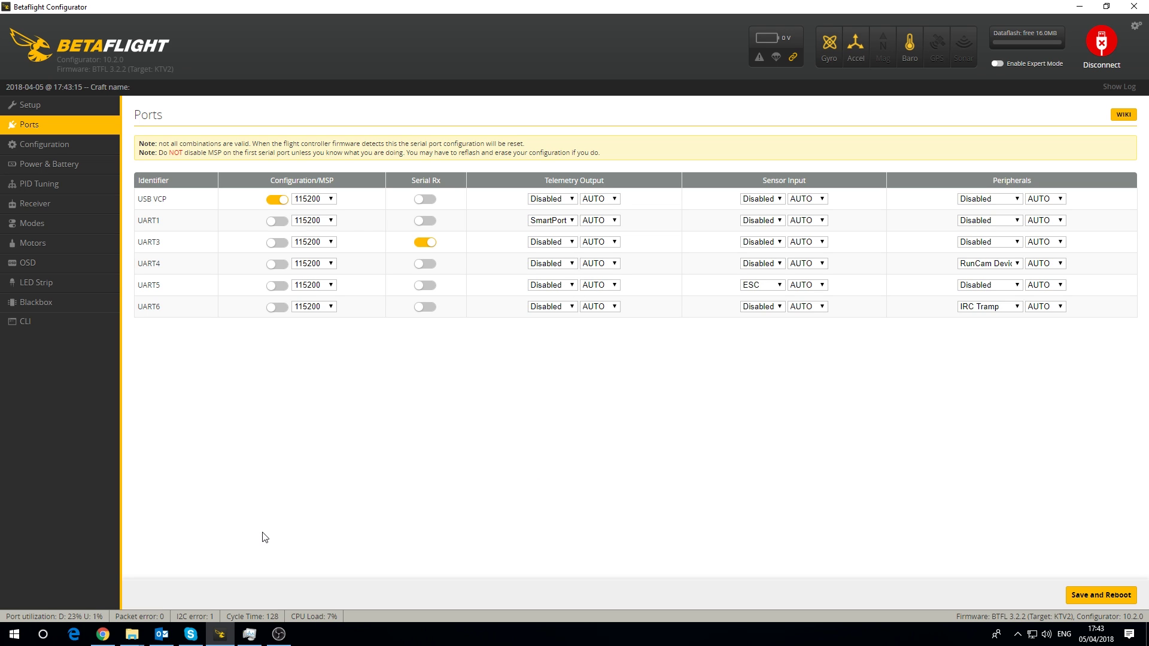
left_click(103, 634)
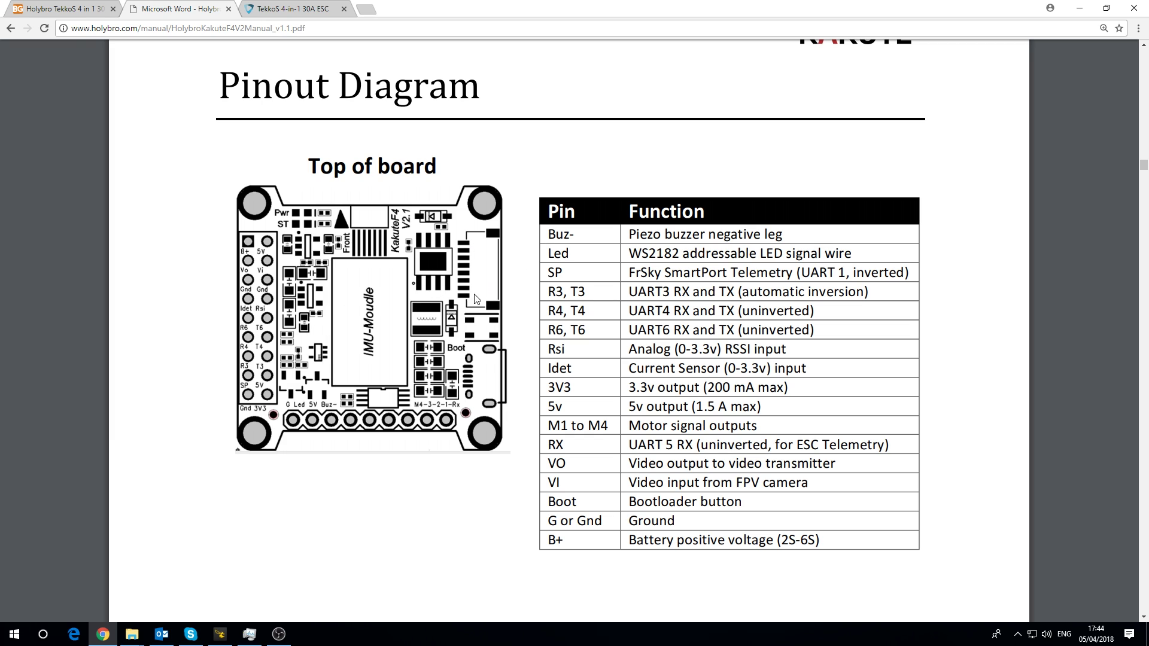
Scroll the manual to the SH Connector table and highlight pin 2's 'R5 (for ESC telemetry)' entry.
scroll(529, 274, "down", 5)
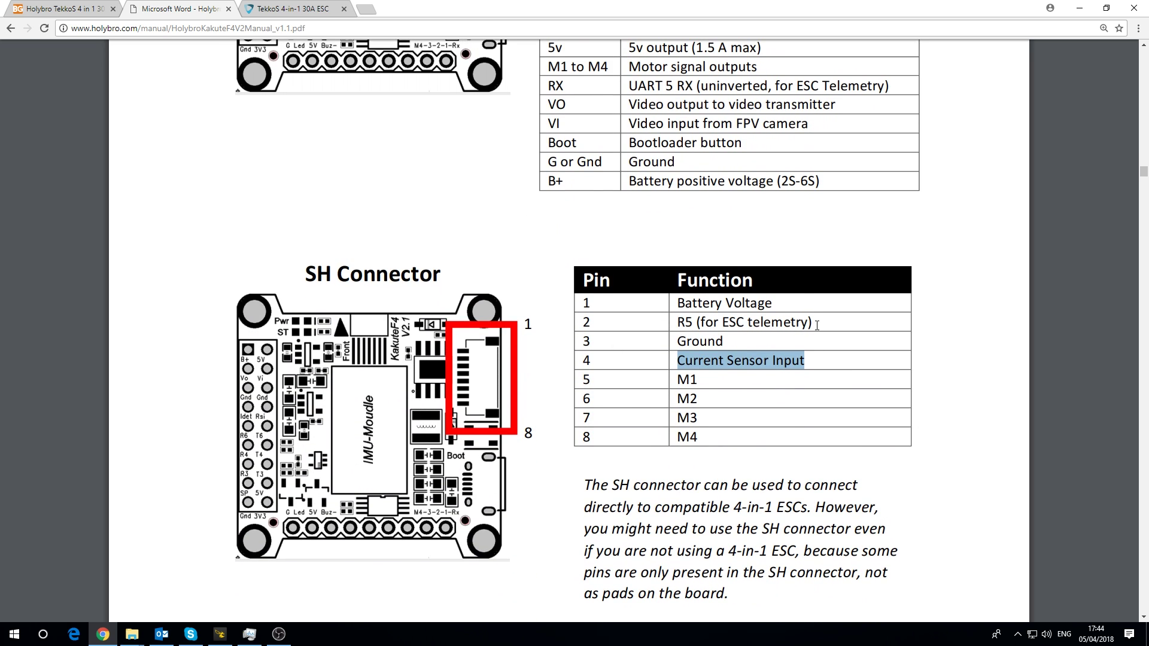
scroll(820, 339, "up", 5)
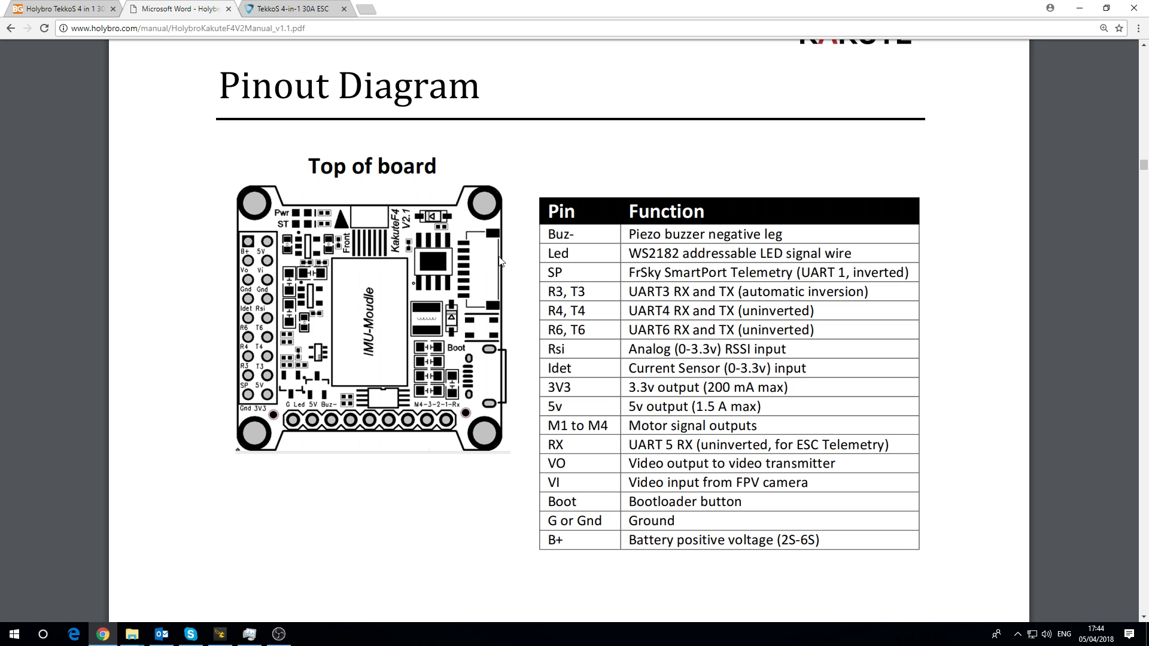
scroll(512, 274, "down", 3)
scroll(513, 274, "down", 3)
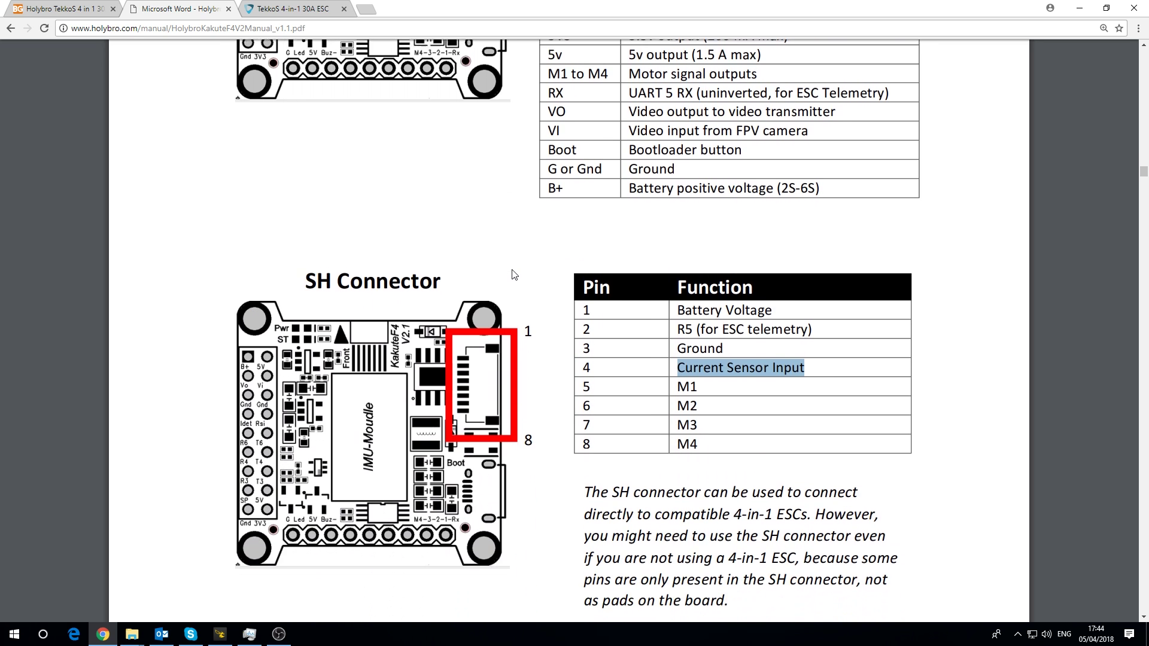
left_click(826, 389)
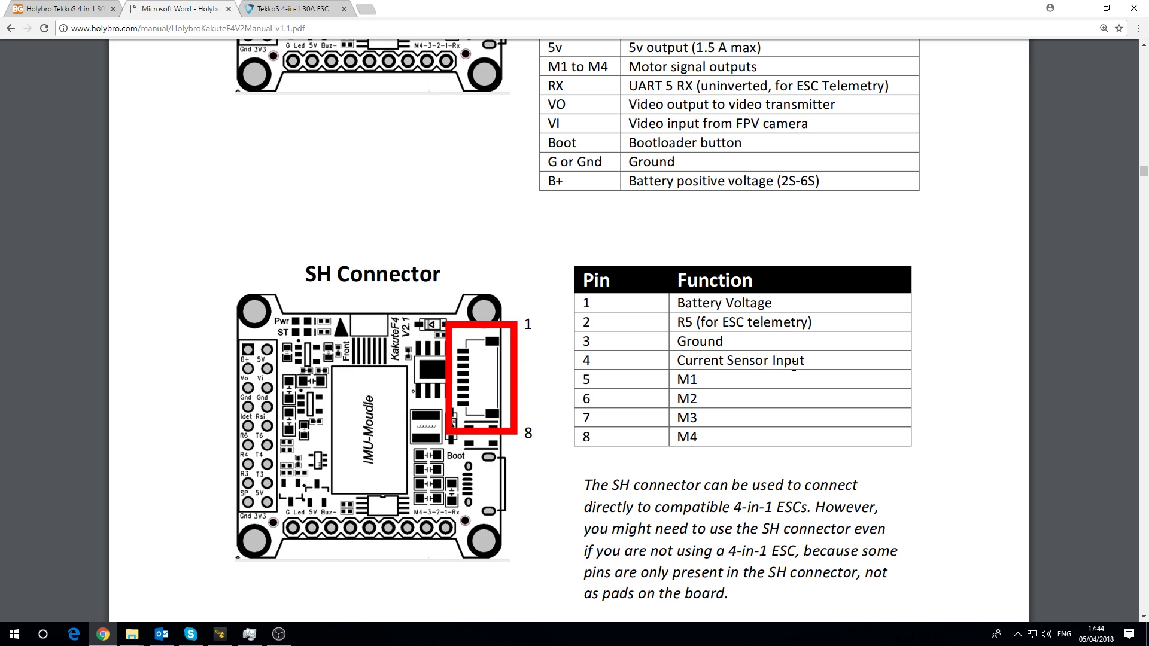
left_click_drag(676, 323, 822, 320)
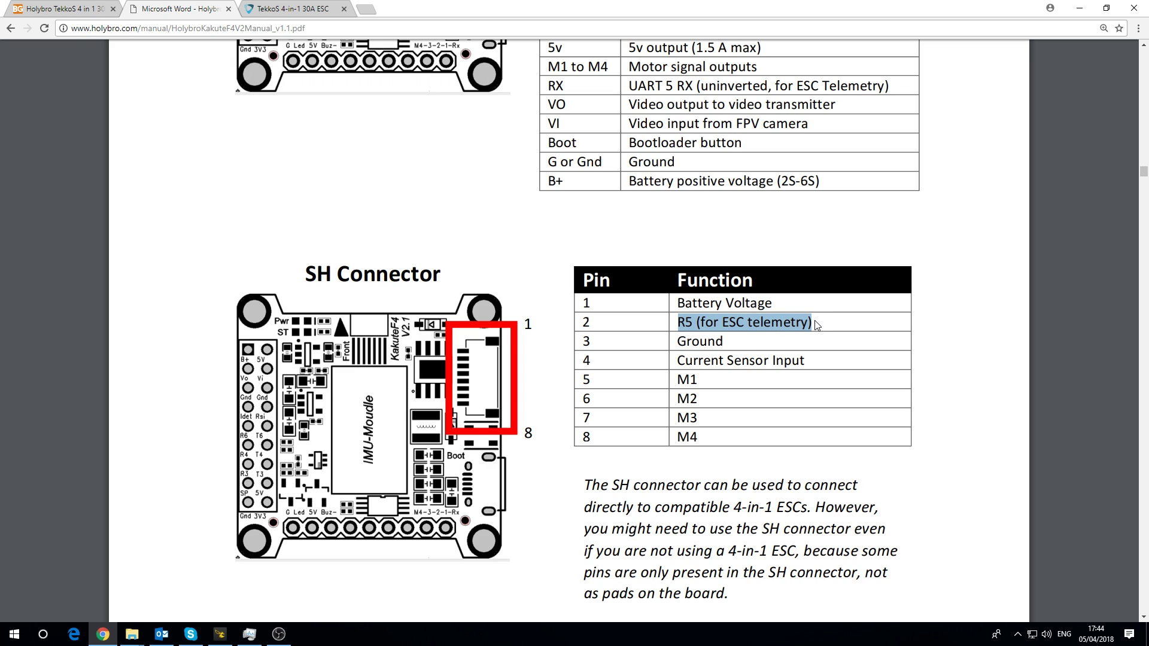
left_click(822, 320)
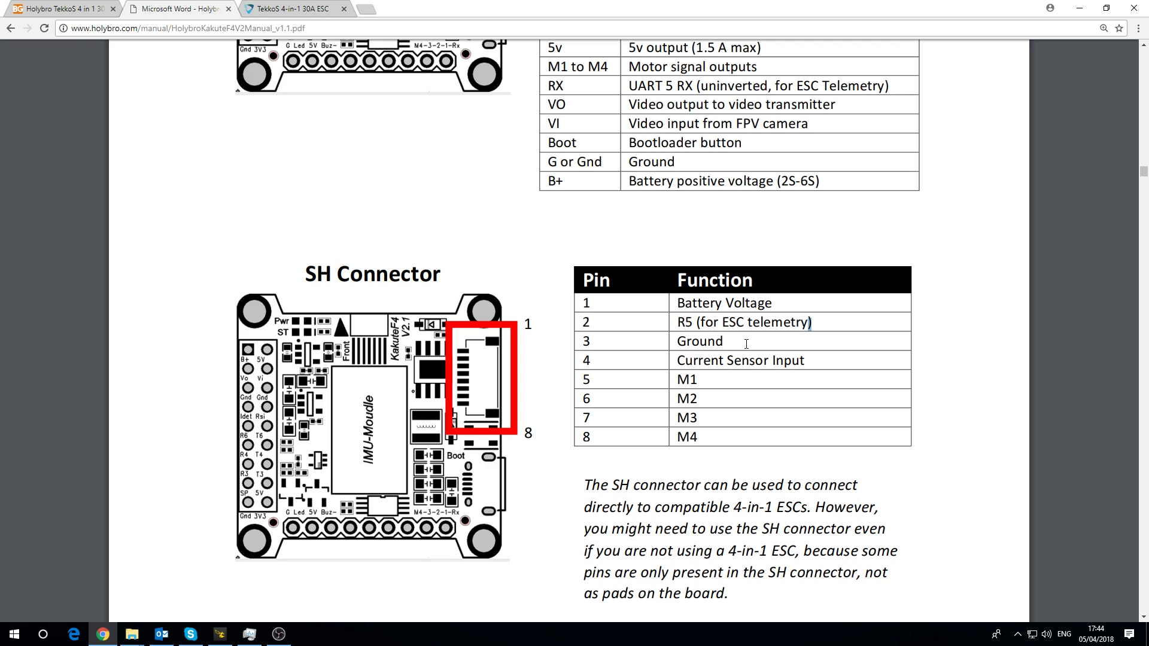
left_click(220, 636)
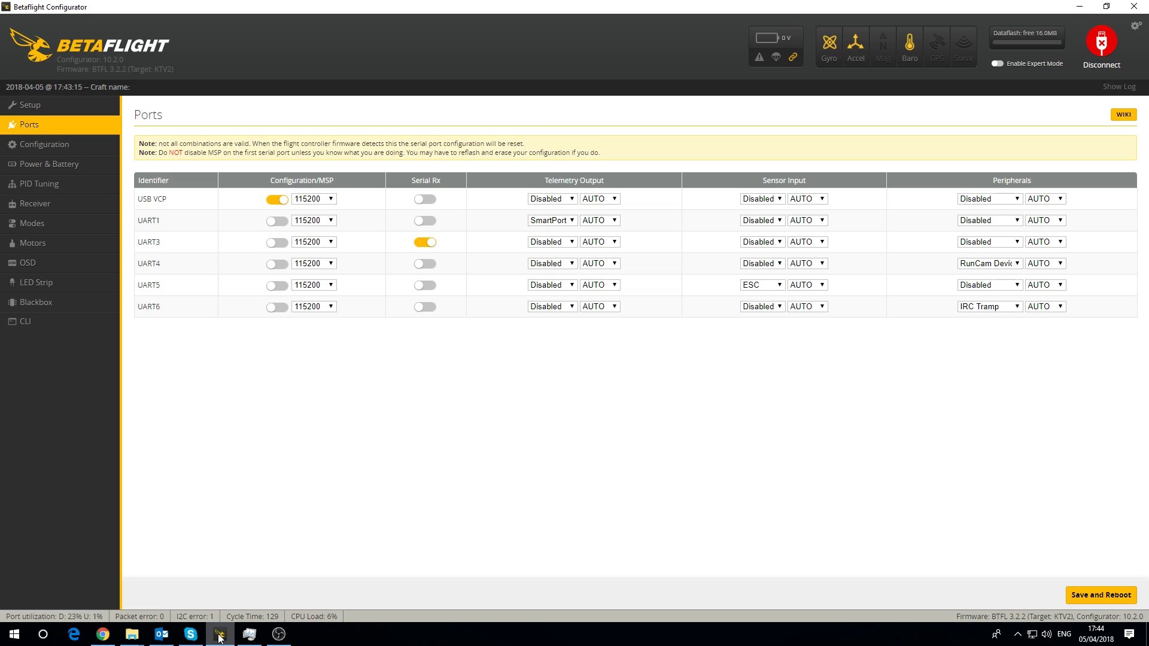
On Power & Battery, confirm the voltage and current meter sources both stay Onboard ADC.
left_click(64, 165)
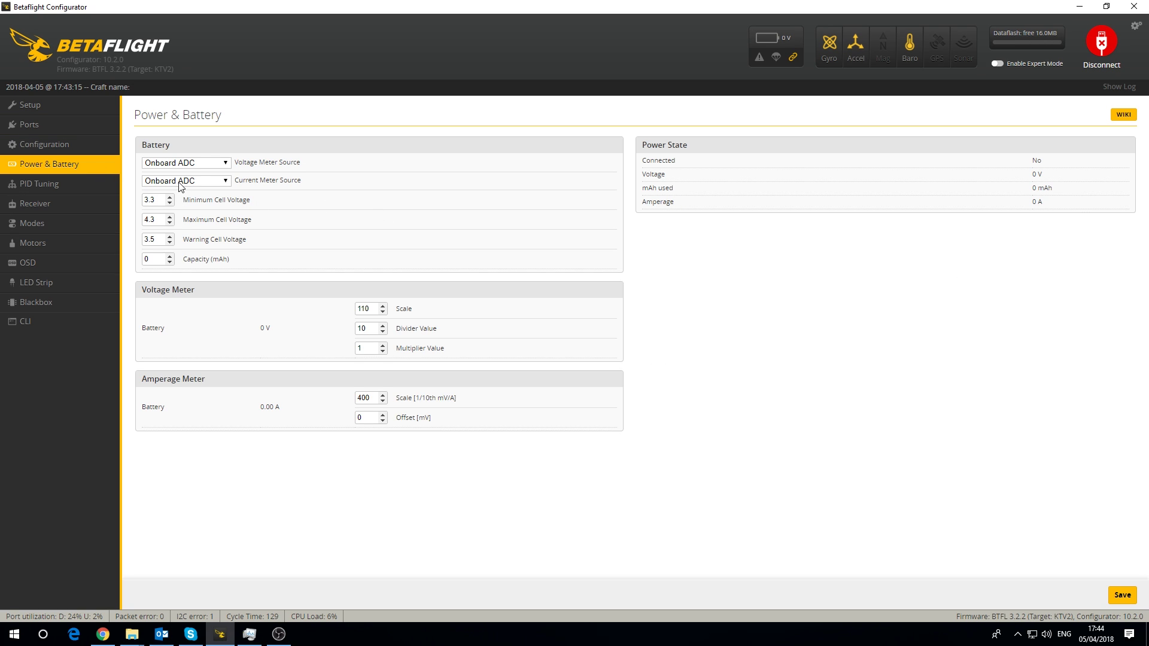
left_click(201, 166)
left_click(202, 166)
left_click(204, 184)
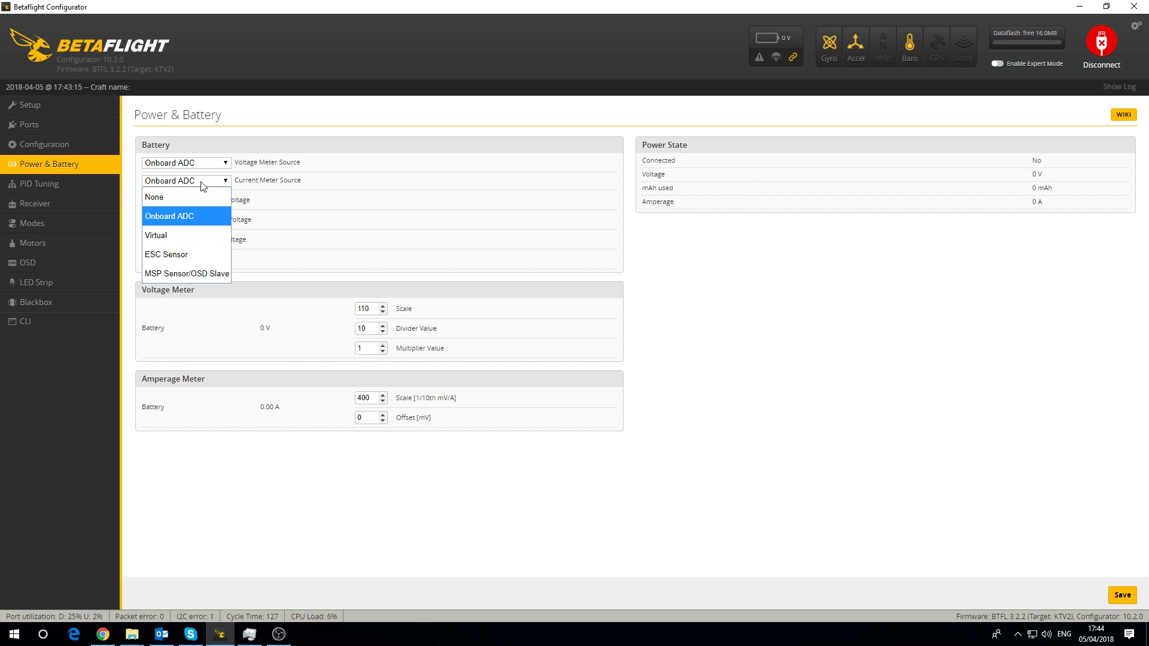
left_click(205, 183)
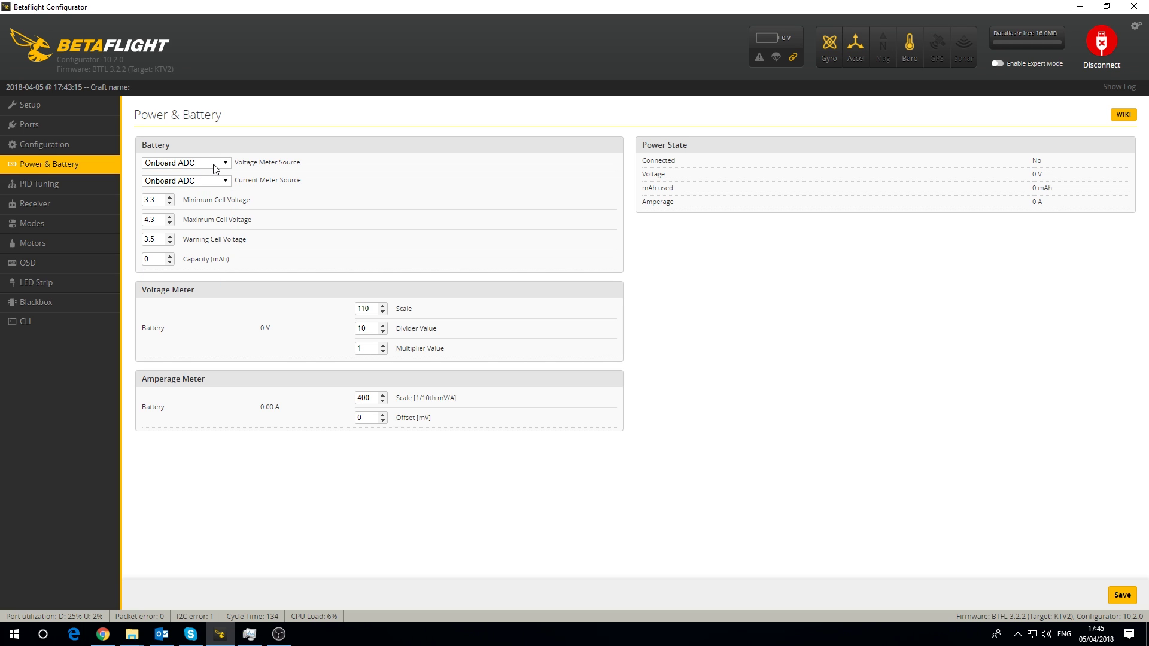
left_click(217, 164)
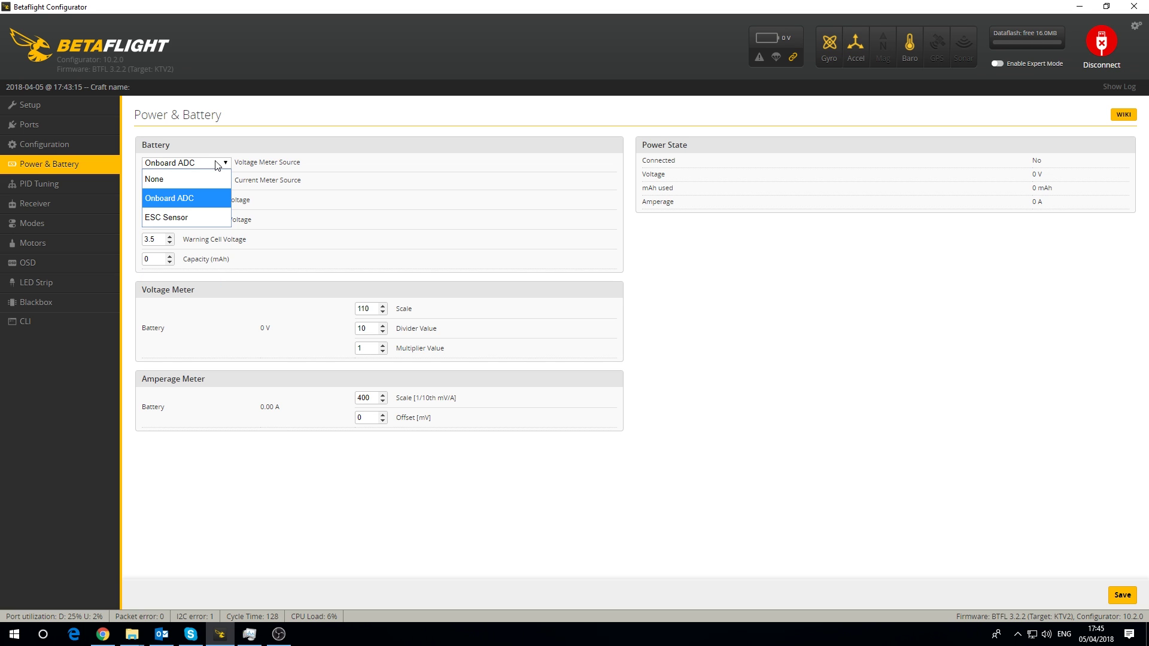
left_click(195, 198)
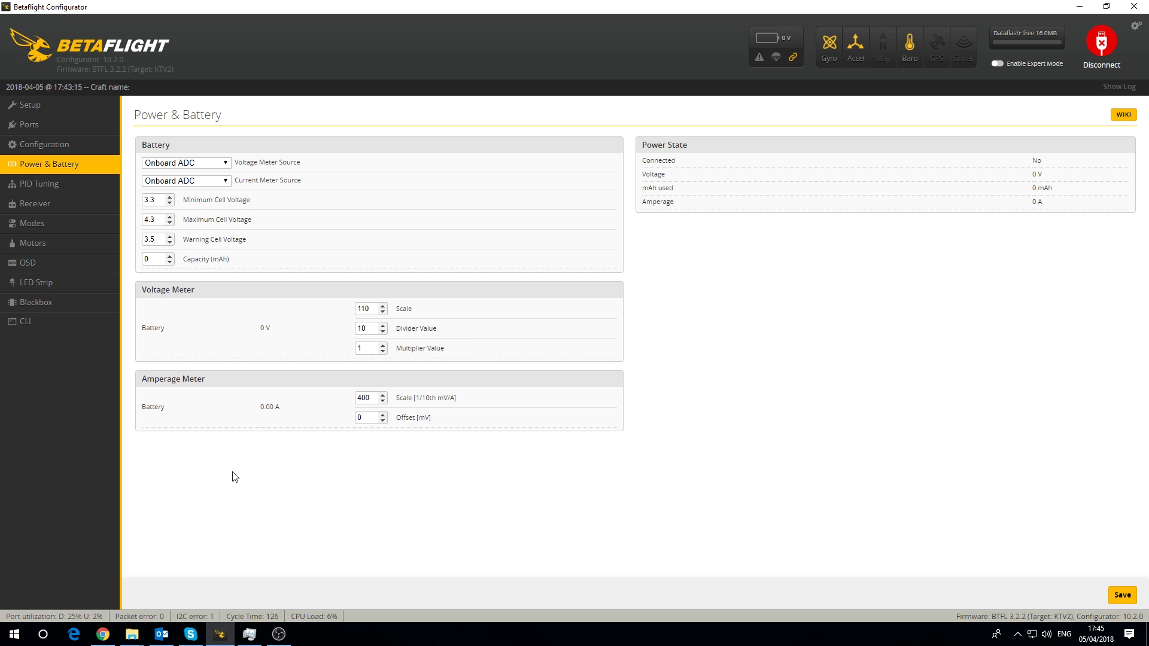
Glance back at the manual, then open the Configuration page showing Quad X and DSHOT600.
left_click(103, 634)
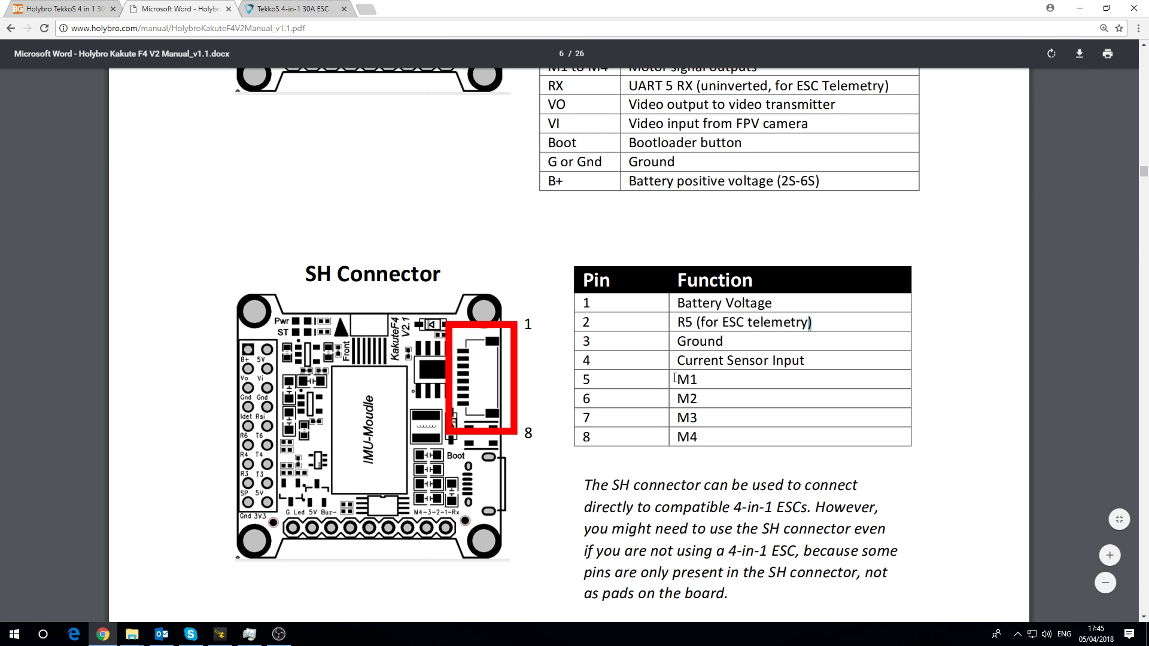
scroll(686, 354, "up", 1)
scroll(686, 354, "up", 1)
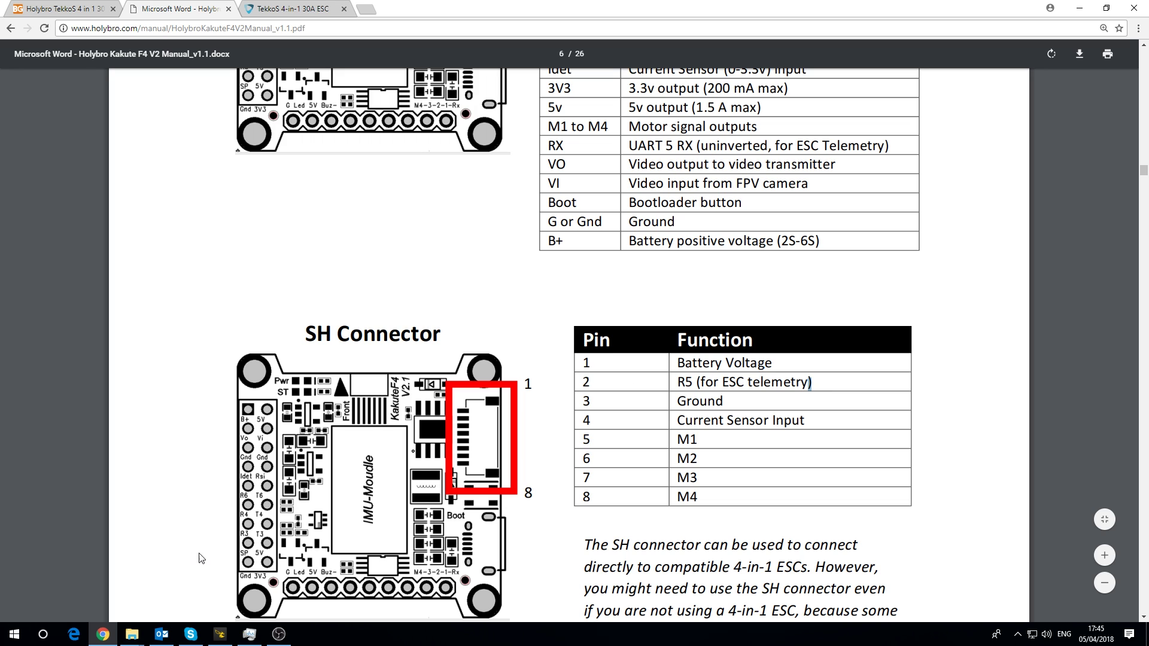
left_click(221, 635)
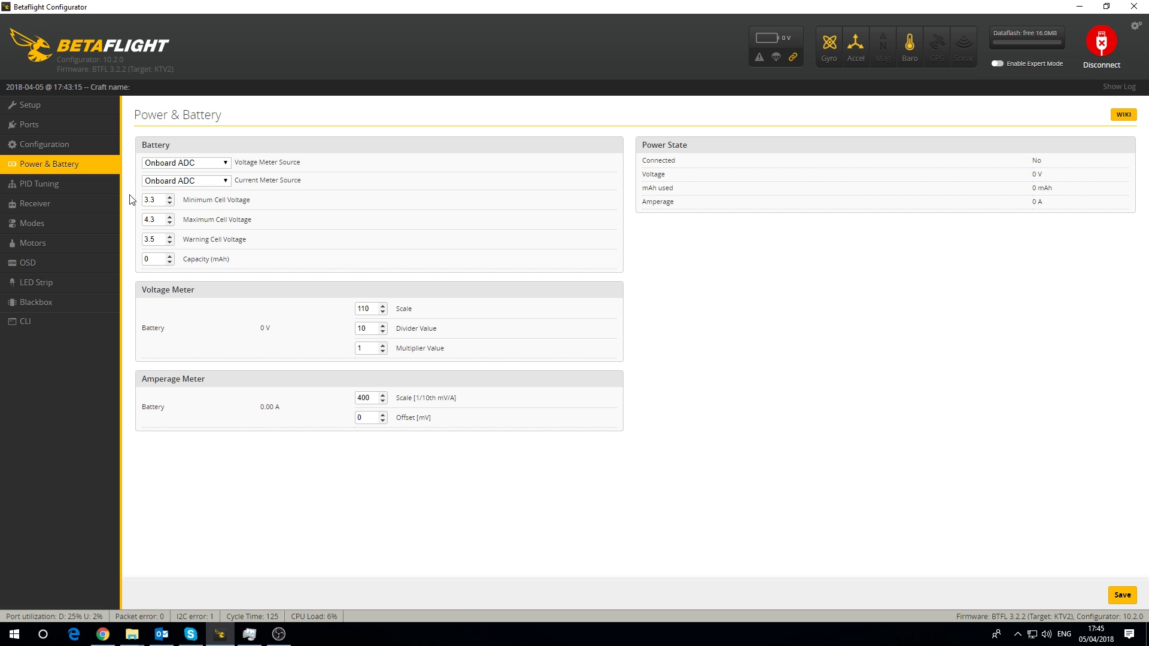
left_click(49, 144)
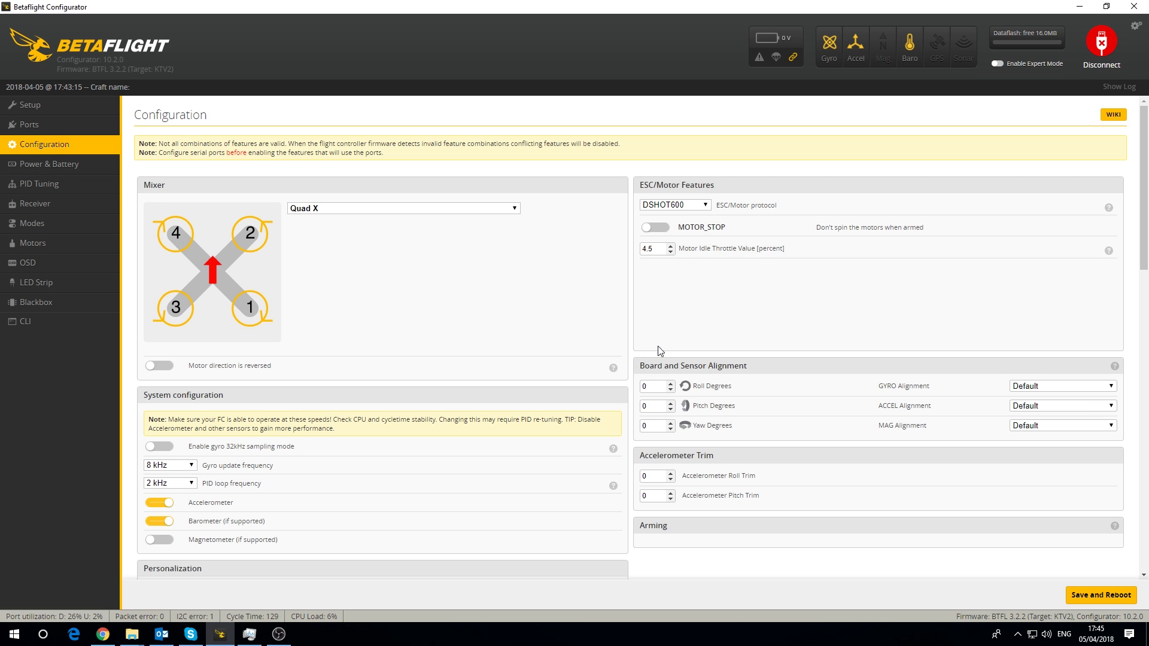
Open the OSD tab and scroll through the elements list and Post Flight Statistics.
scroll(631, 346, "down", 13)
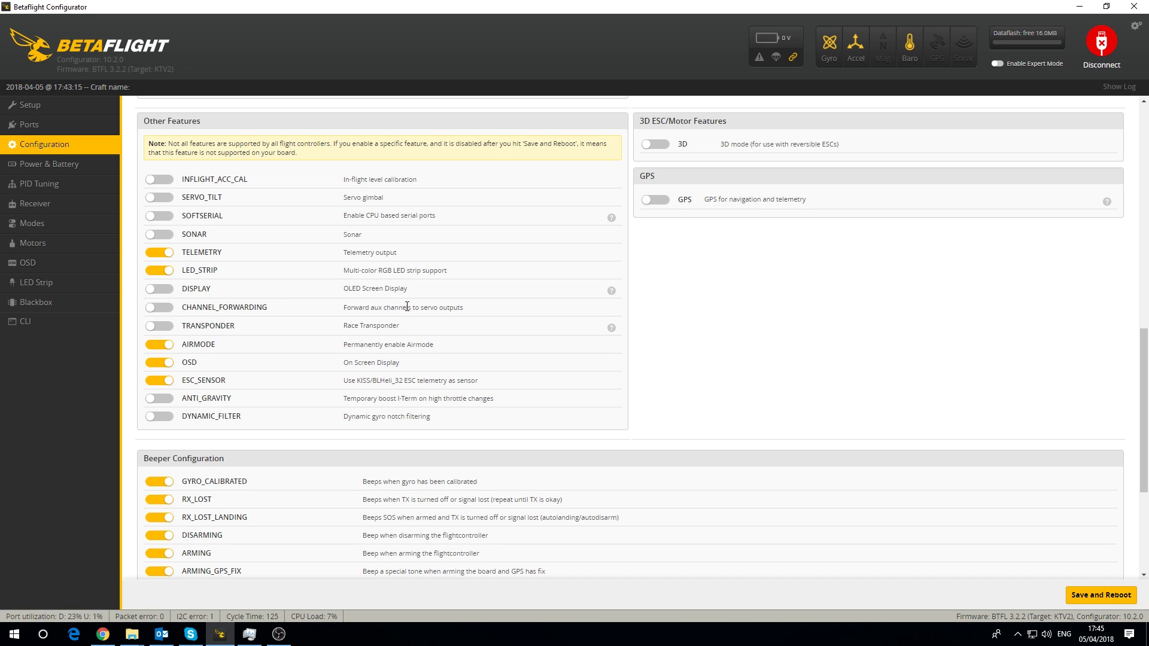
left_click(24, 263)
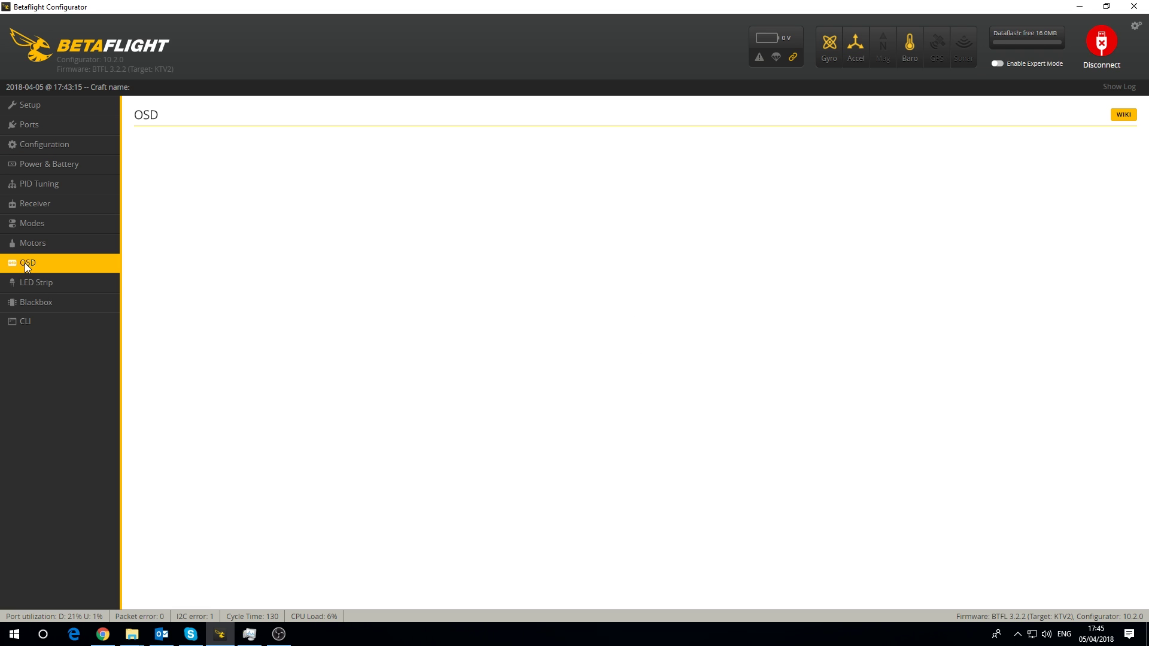
scroll(595, 390, "down", 3)
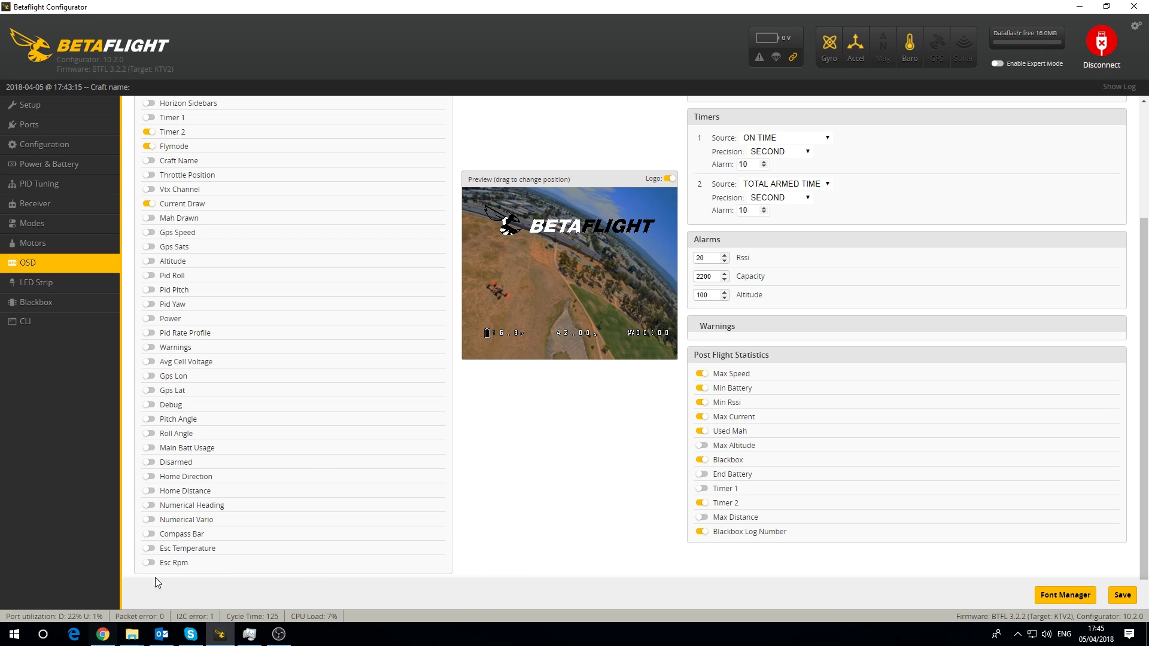
scroll(259, 478, "up", 3)
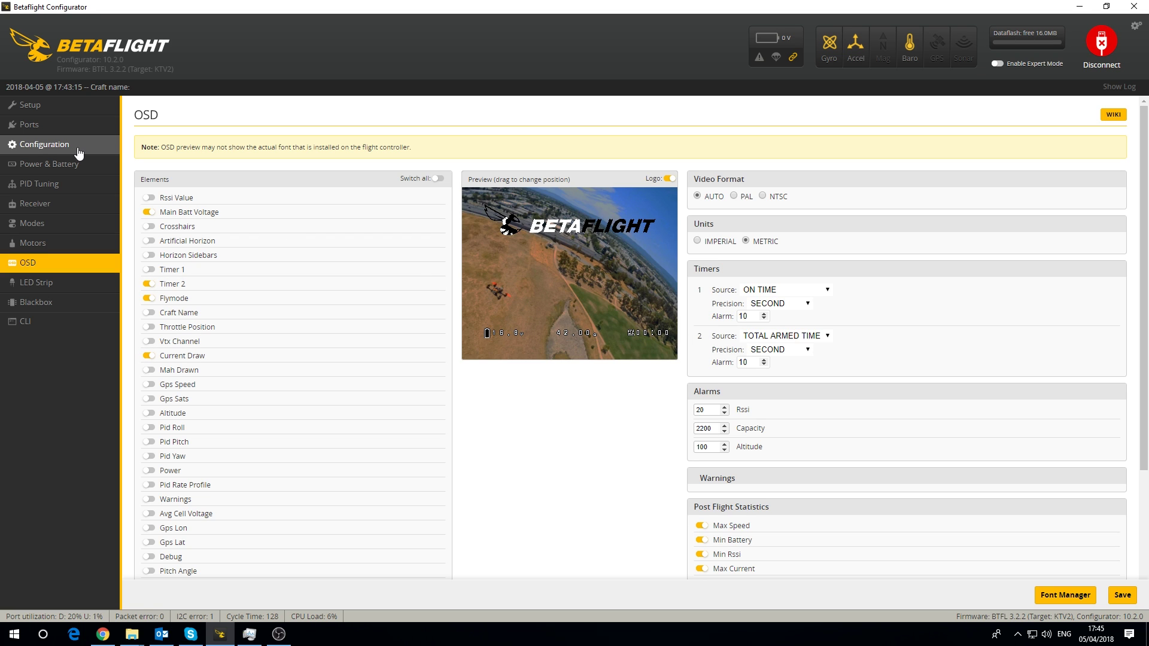
Compare the Ports tab UART assignments against the manual's 'Top of board' pinout table.
left_click(39, 128)
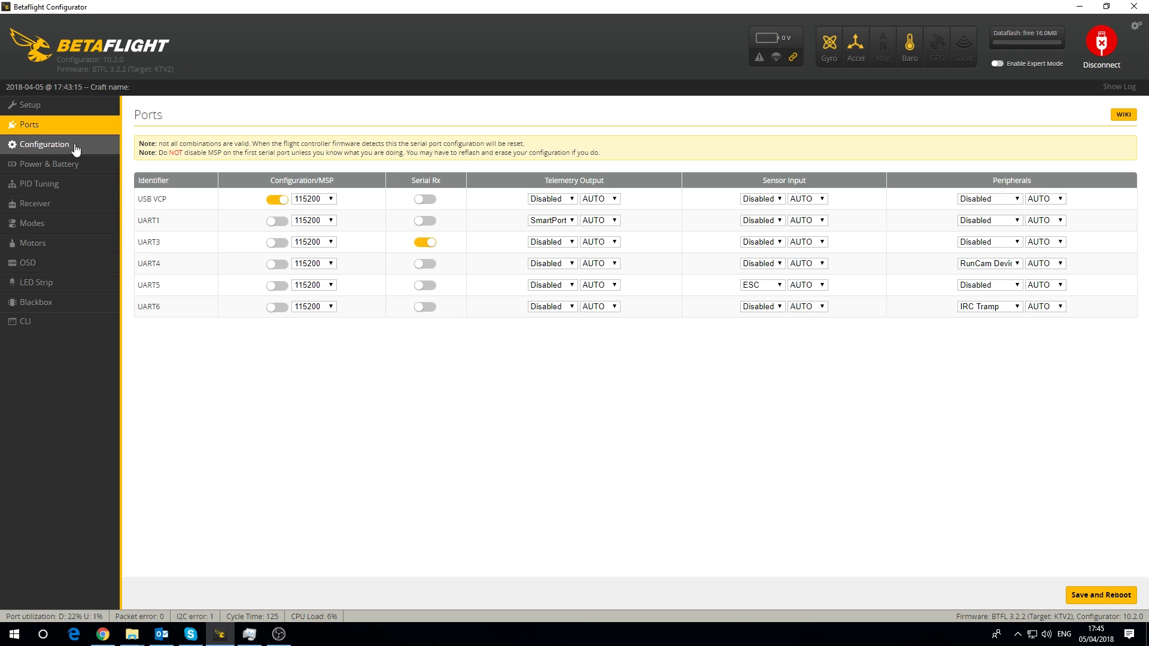
left_click(103, 637)
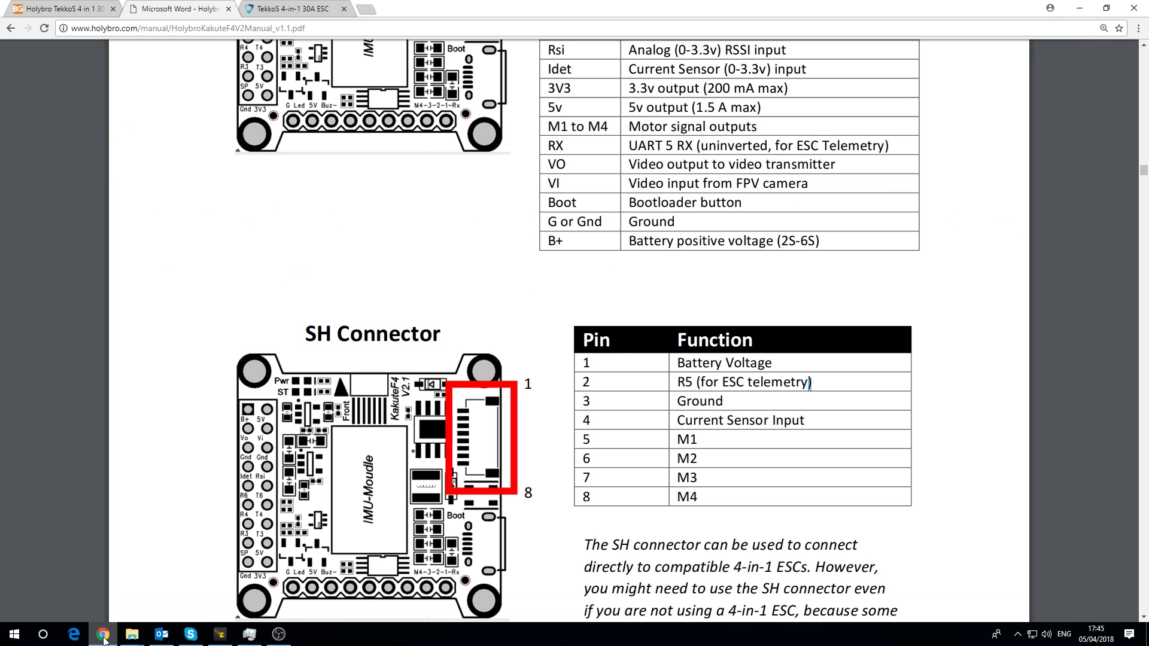
scroll(456, 347, "up", 4)
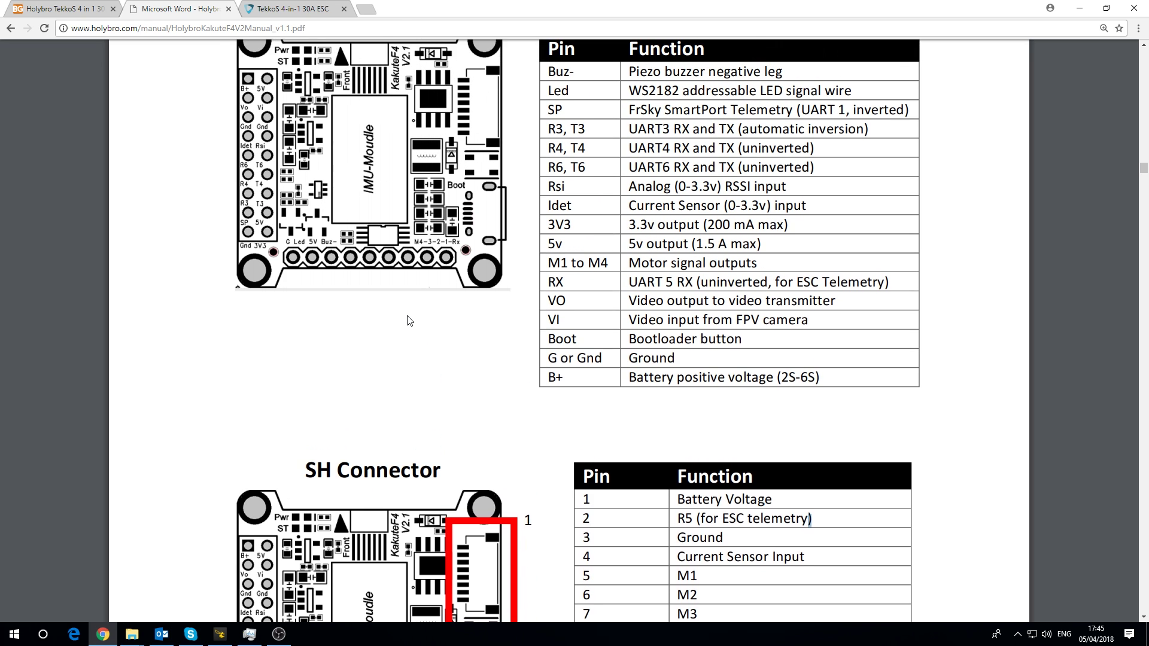
scroll(456, 347, "up", 1)
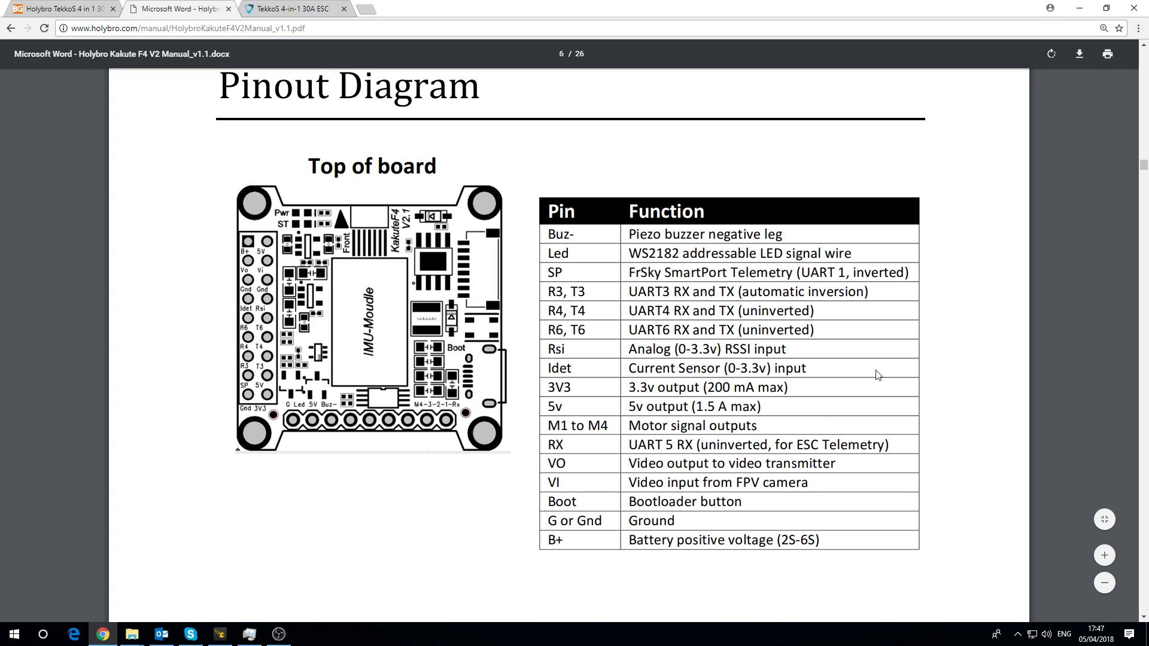
left_click(220, 638)
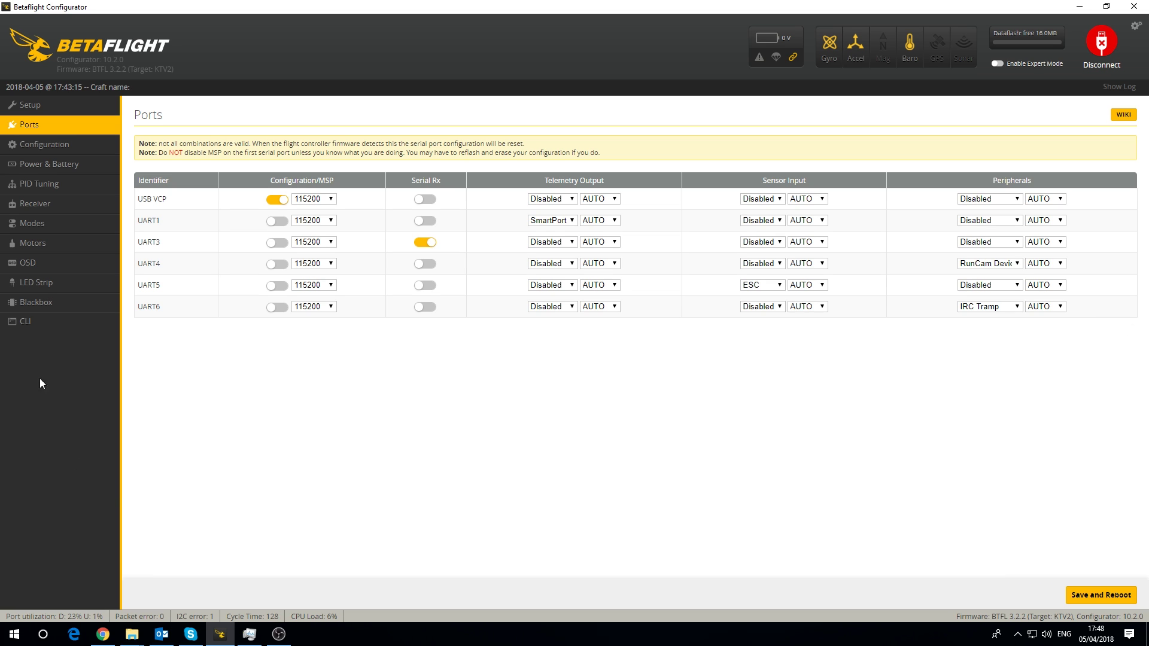
Run the version command in the CLI, confirming Betaflight 3.2.2 for KAKUTEF4V2, then return to the manual.
left_click(27, 323)
type("version")
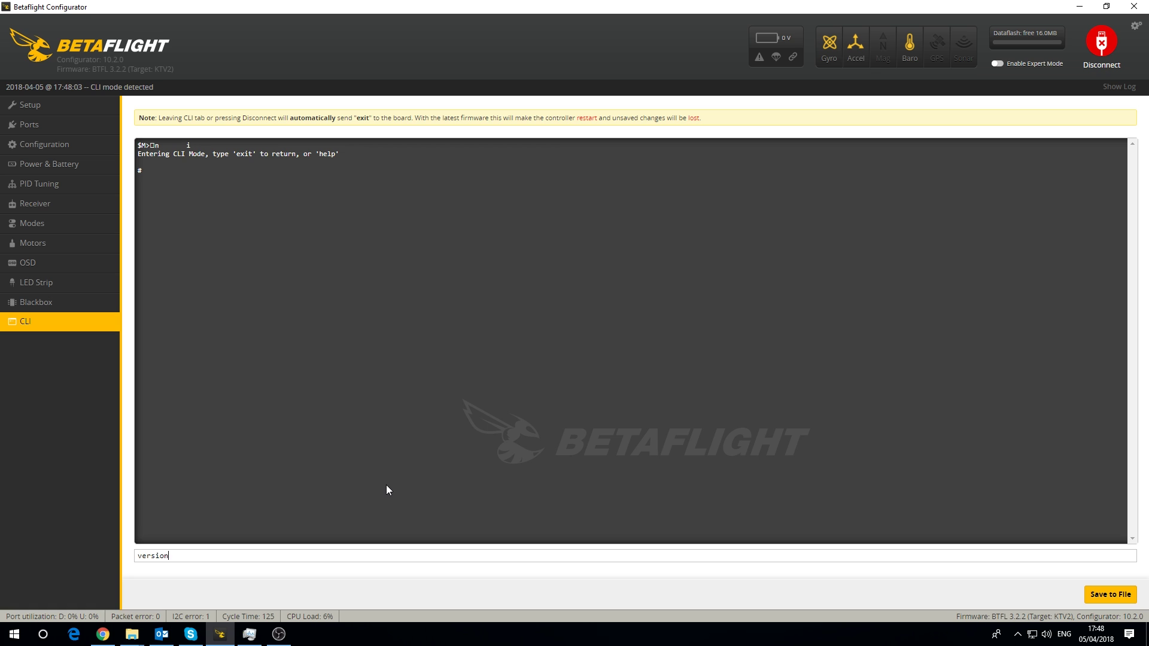
key("Return")
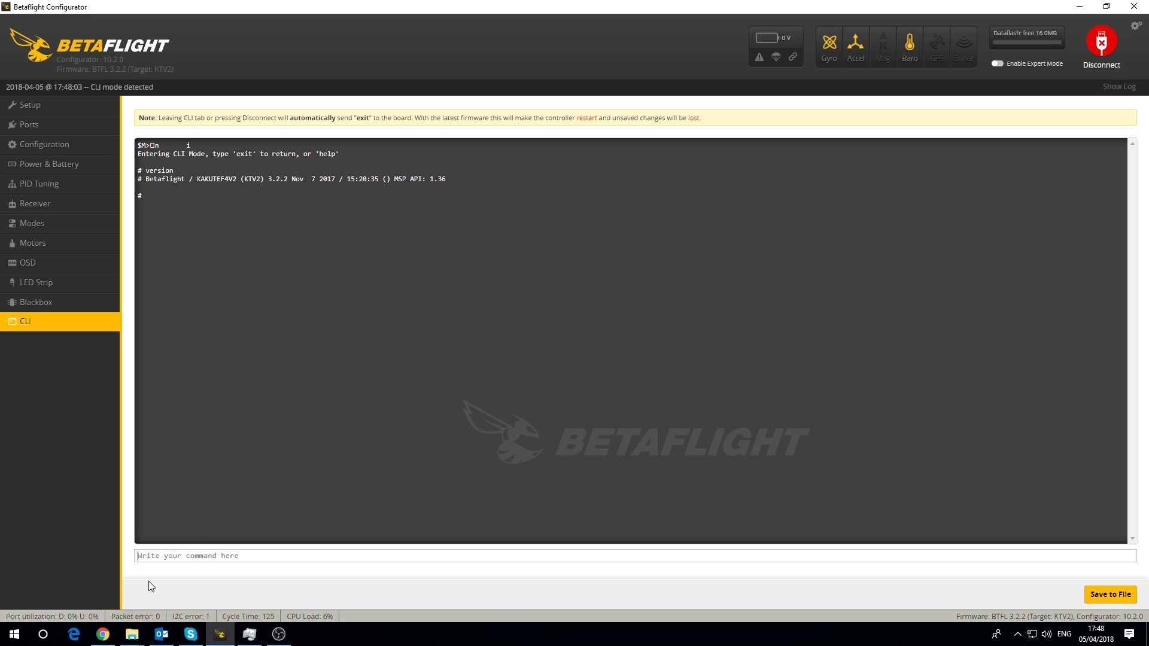
left_click(102, 640)
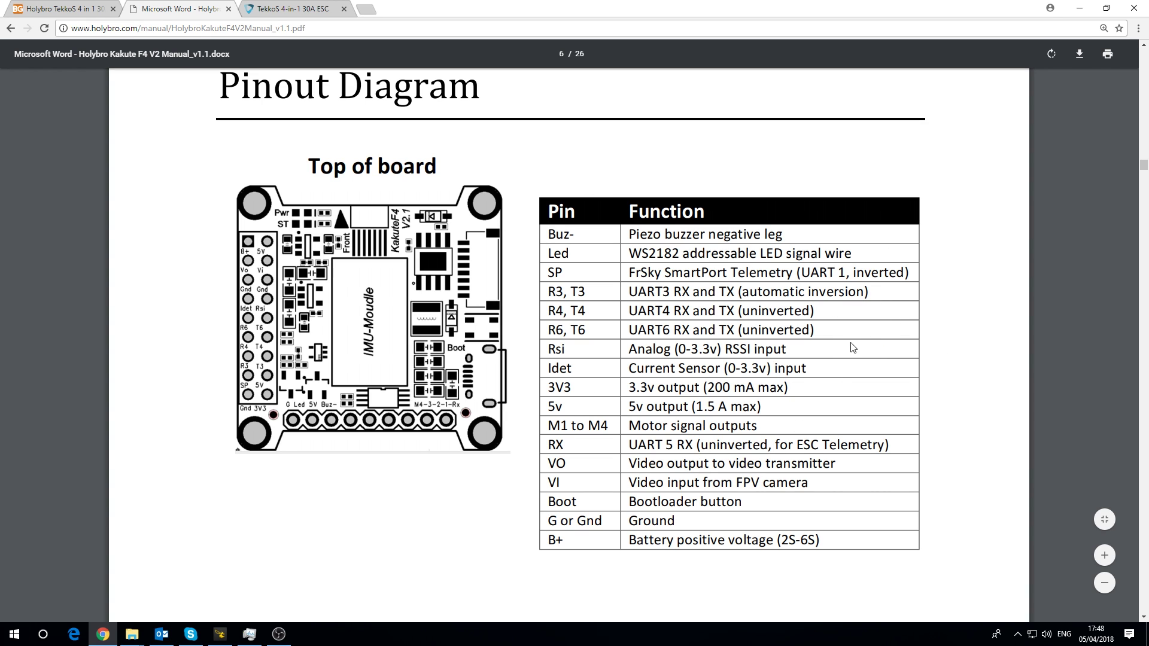
Scroll the manual down to the SH Connector section and back up.
scroll(786, 362, "down", 7)
scroll(786, 362, "down", 1)
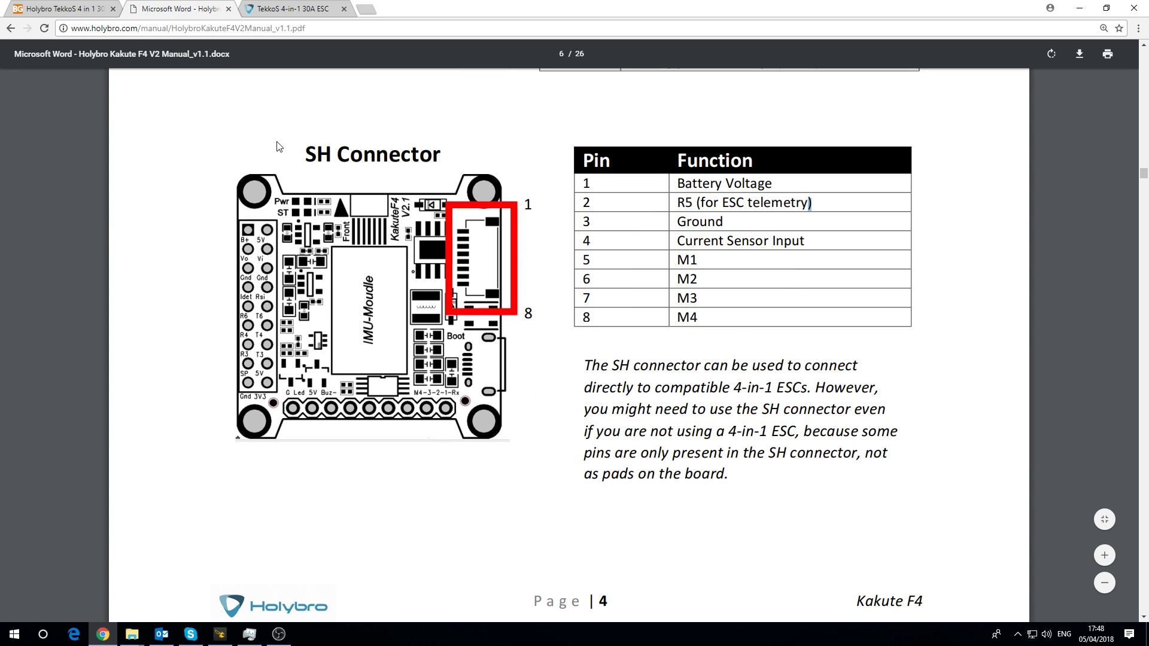
scroll(383, 357, "down", 8)
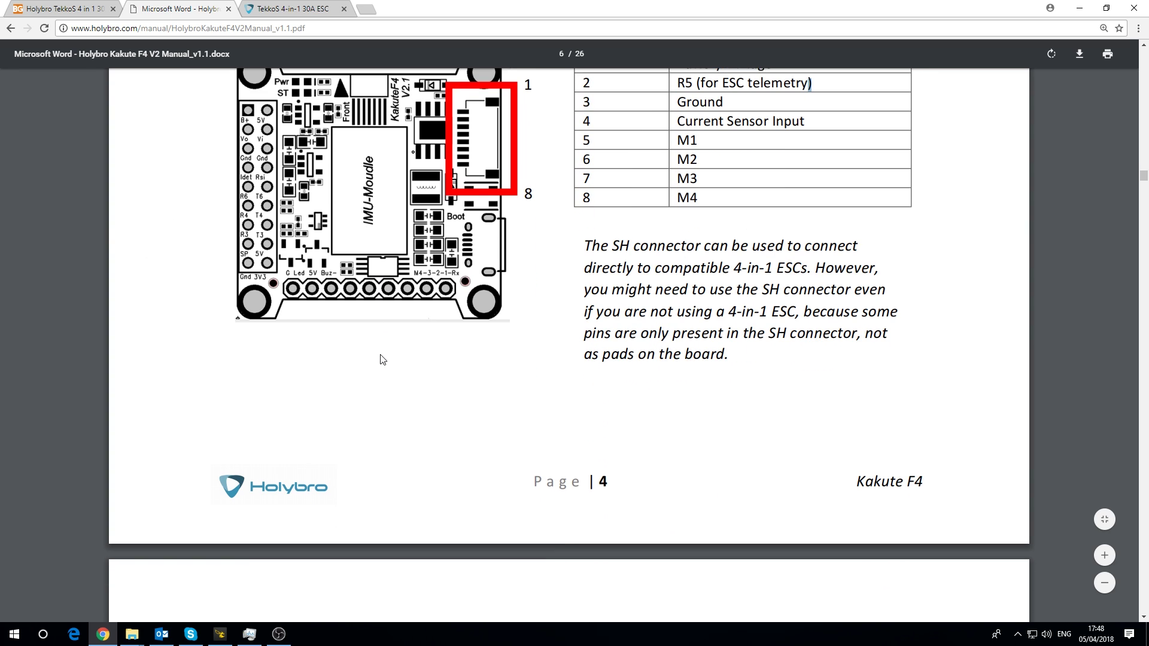
scroll(383, 358, "up", 15)
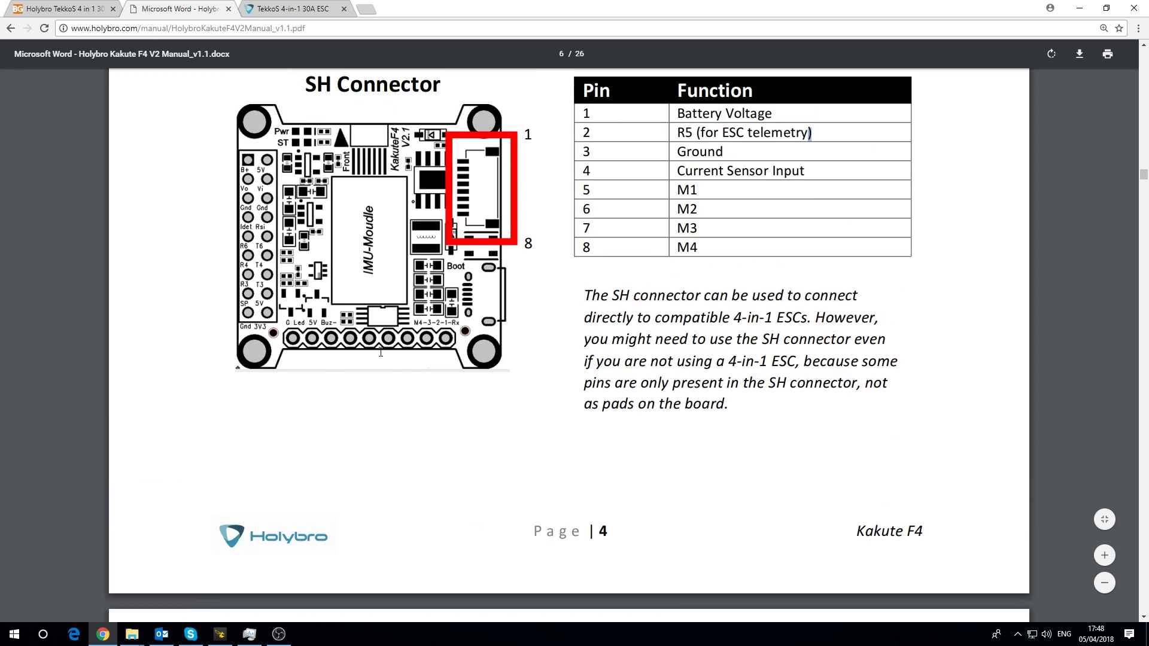
scroll(411, 378, "up", 2)
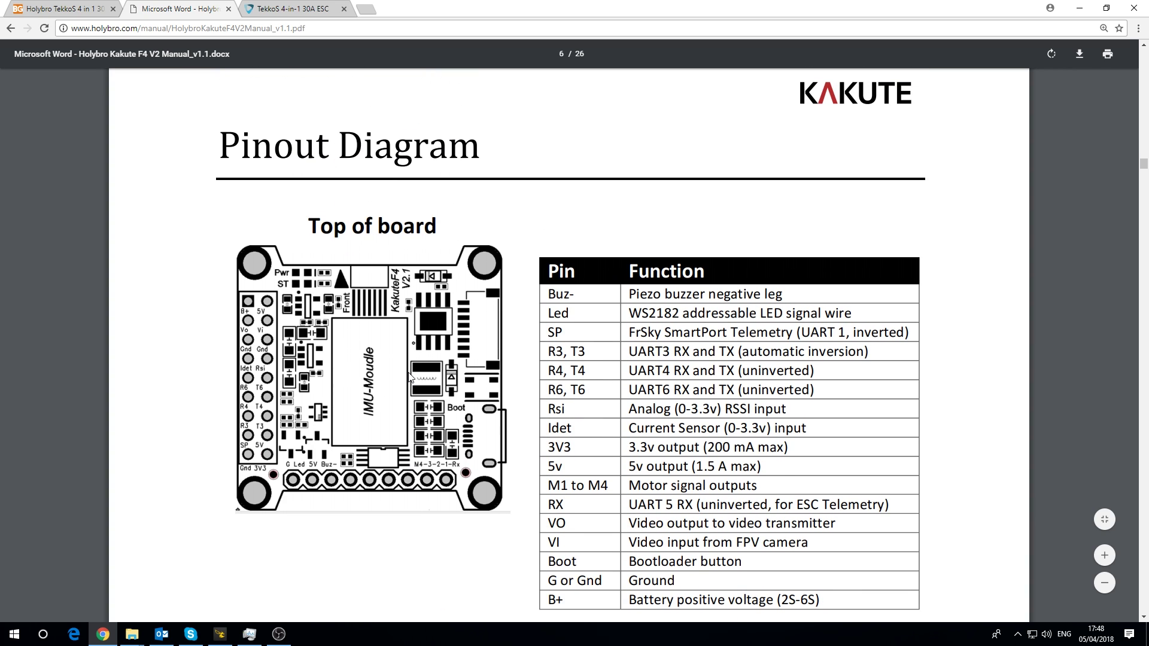
scroll(409, 375, "up", 2)
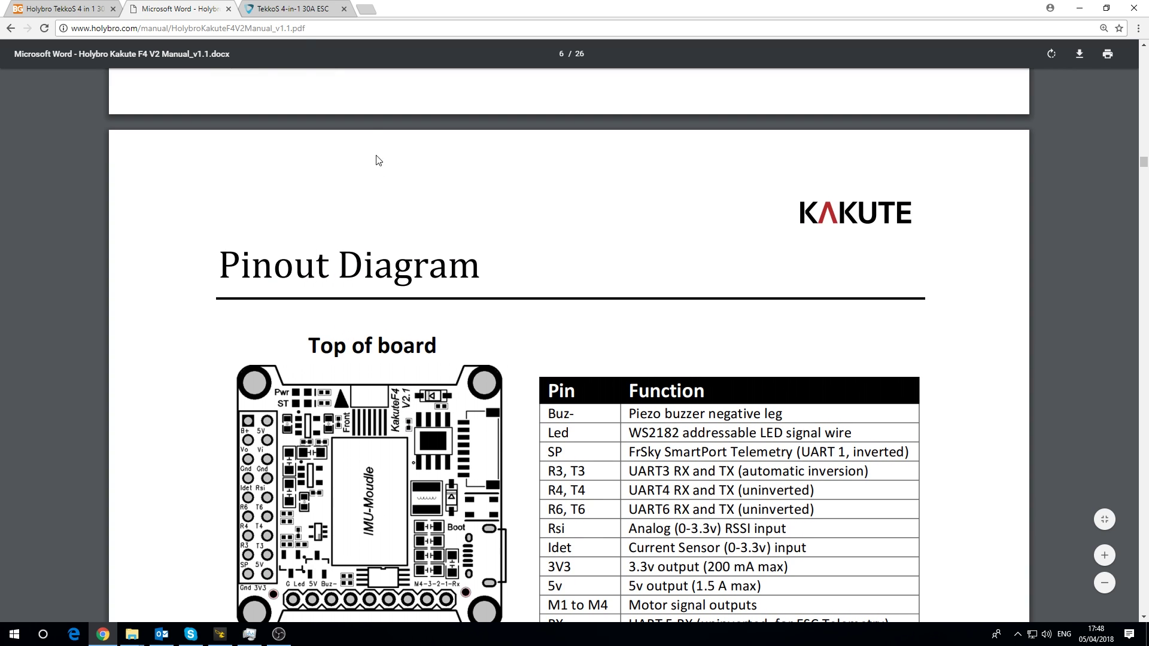
Check the TekkoS 4-in-1 30A ESC product page, then return to the manual's top-of-board pinout.
left_click(300, 7)
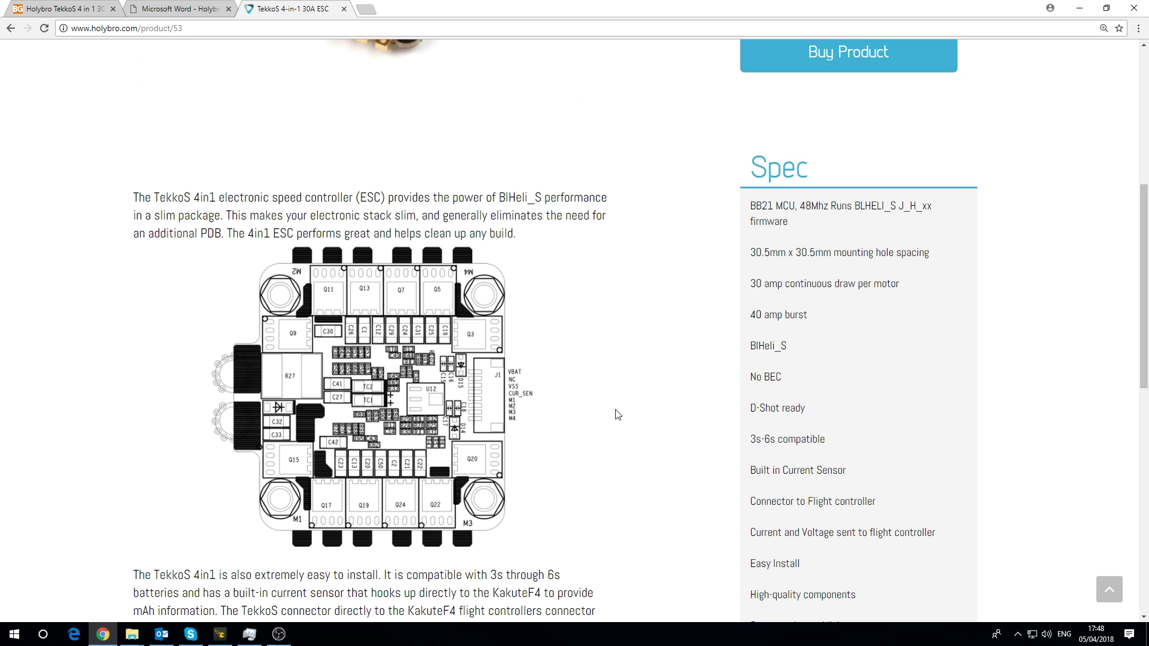
scroll(616, 411, "down", 8)
scroll(616, 407, "up", 8)
left_click(153, 7)
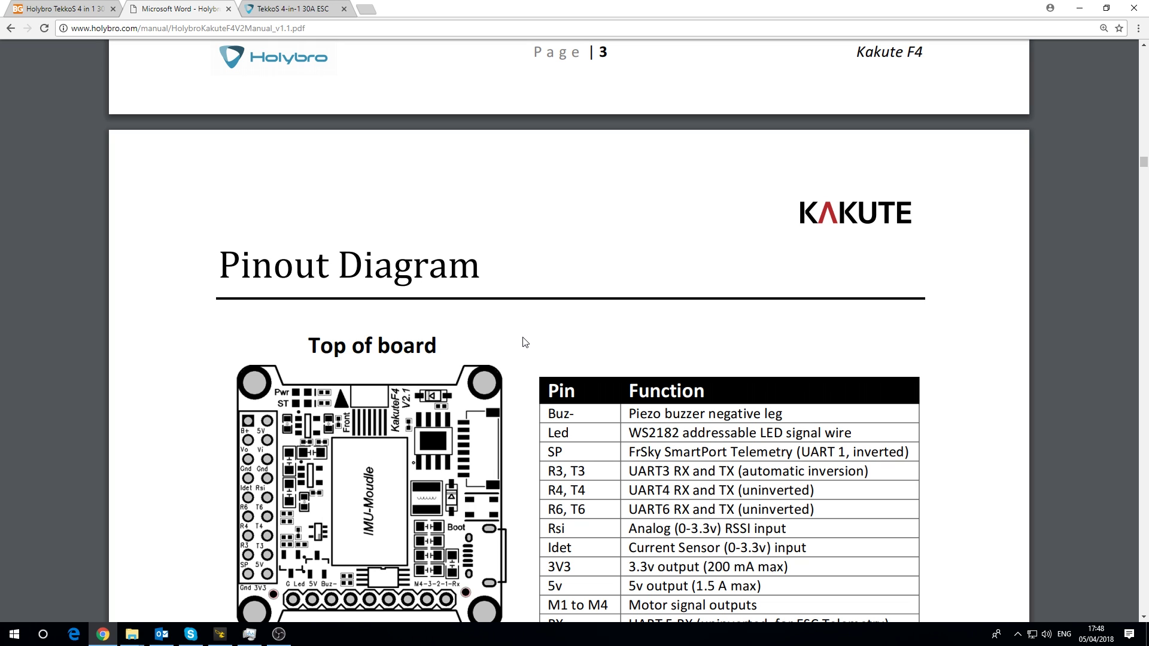
scroll(525, 343, "down", 4)
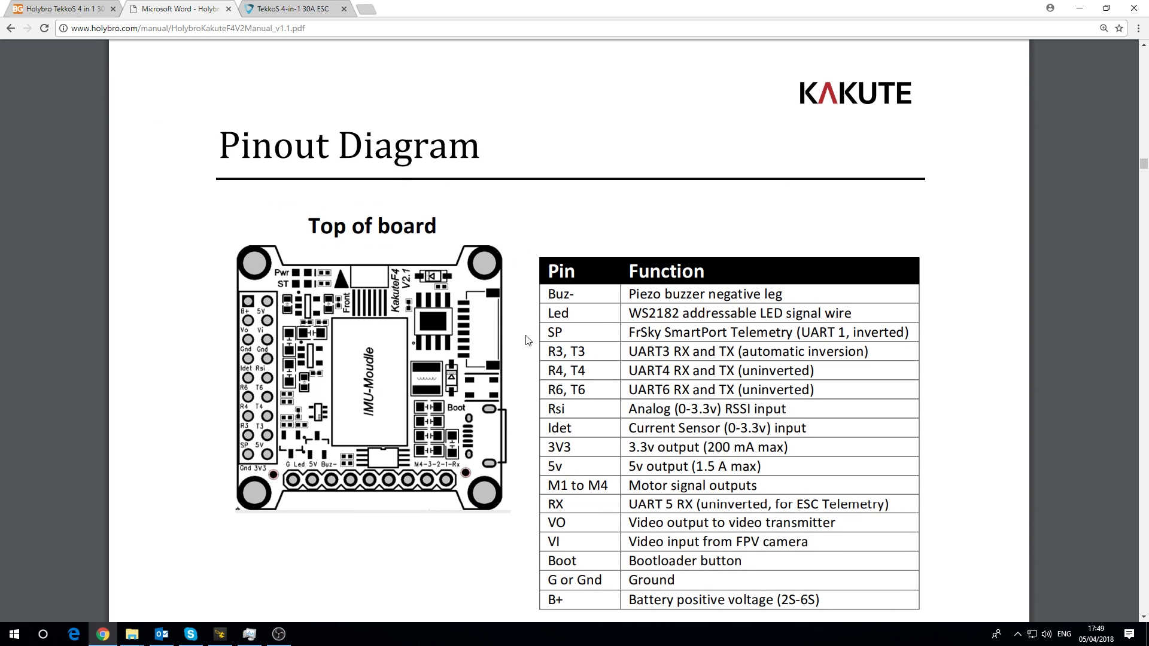